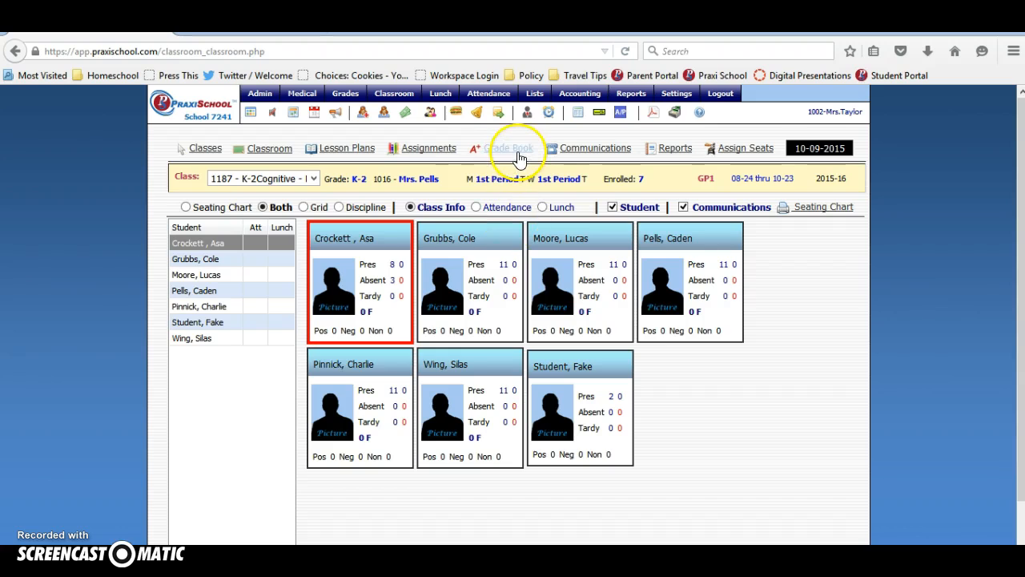
Open the grade book and load the 1-class participation assignment under the c-class participation component for posting grades
left_click(514, 150)
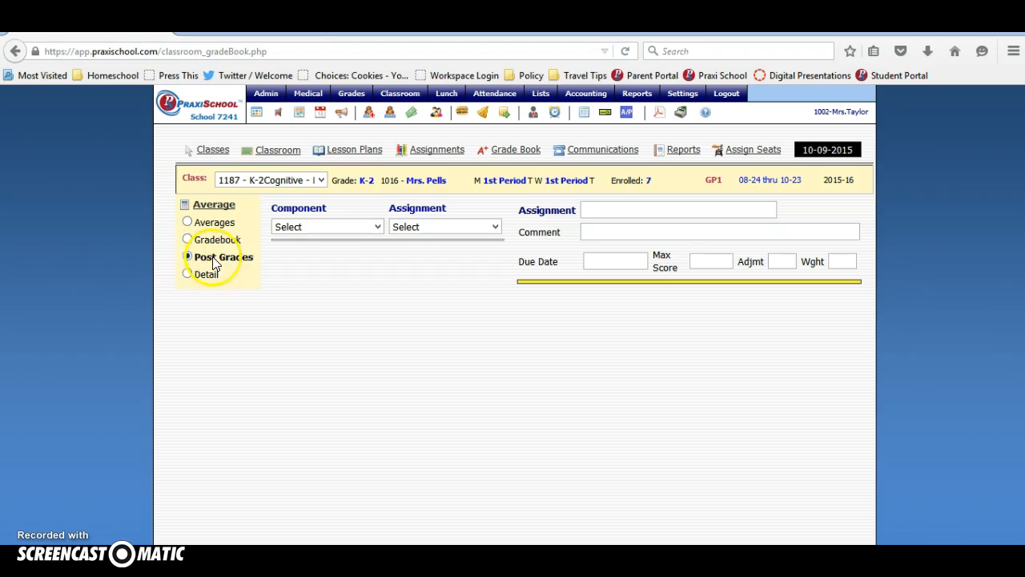
left_click(372, 226)
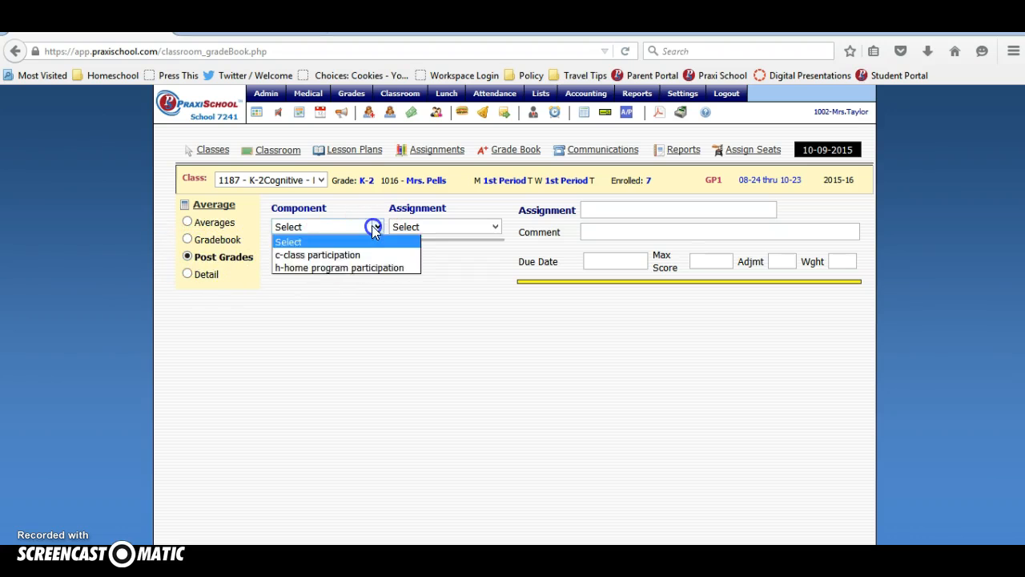
left_click(340, 255)
left_click(472, 228)
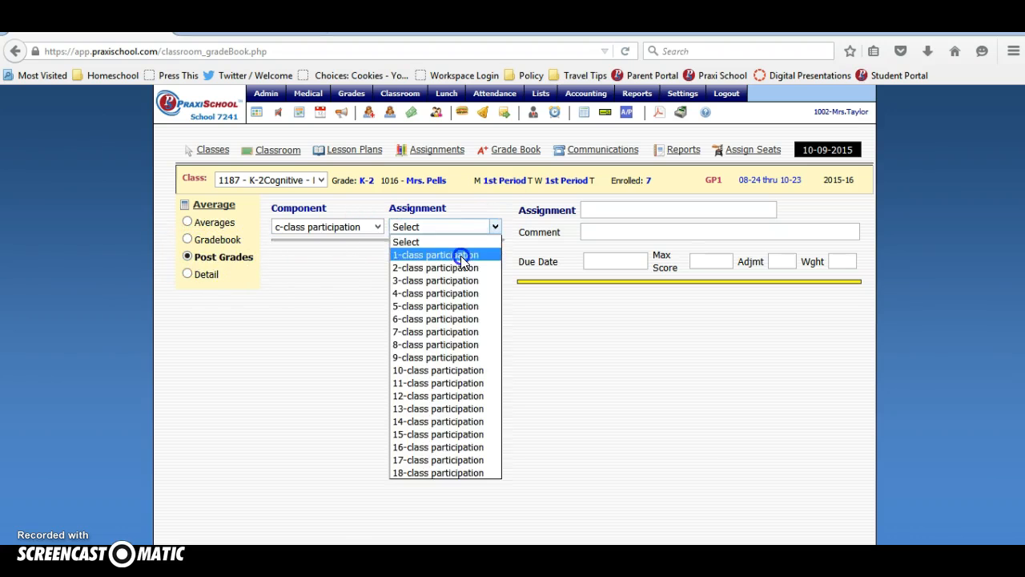
left_click(460, 255)
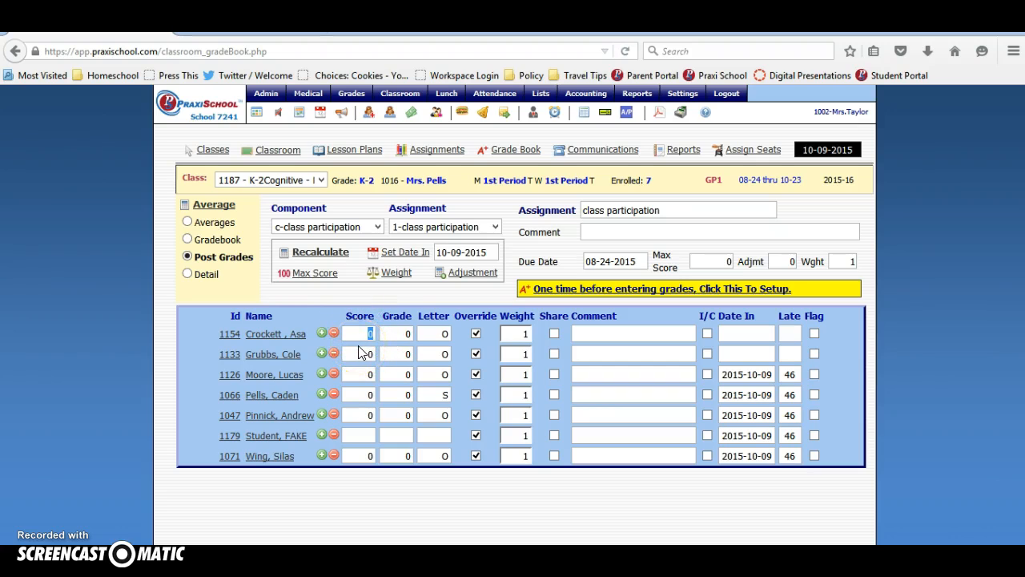
Set the class participation assignment's max score to 100 and save the assignment
left_click(397, 337)
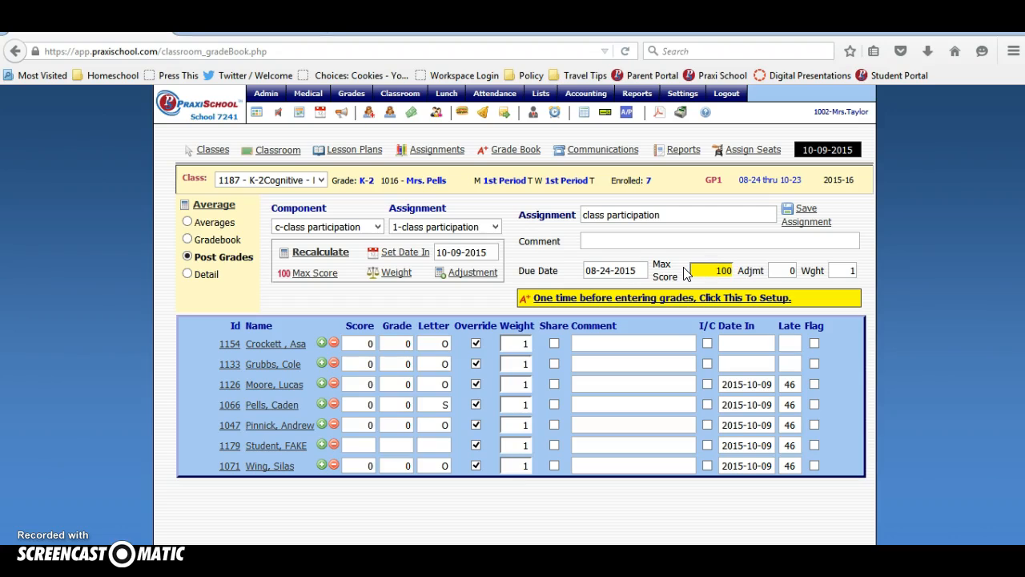
left_click(709, 272)
left_click(725, 270)
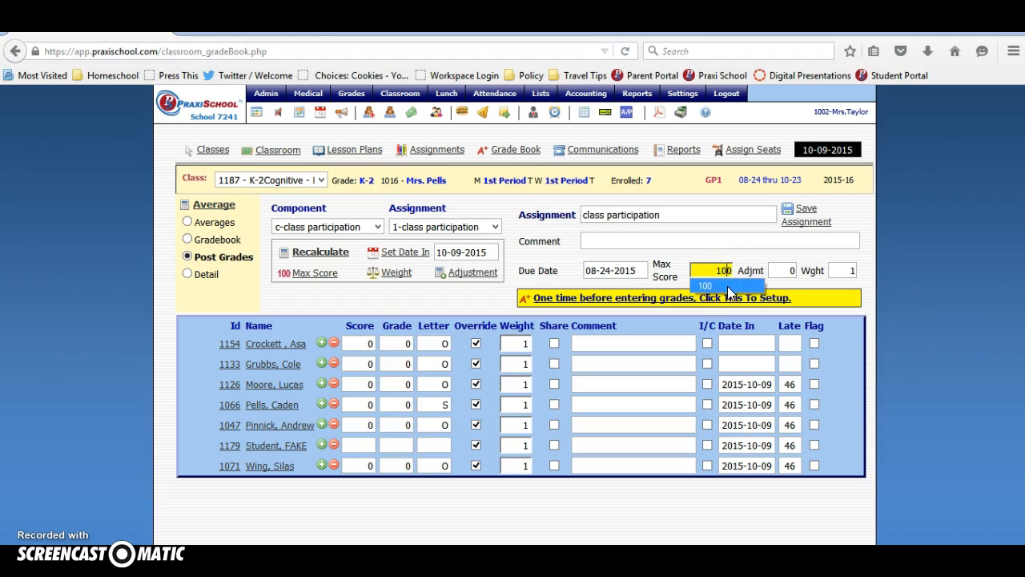
left_click(807, 224)
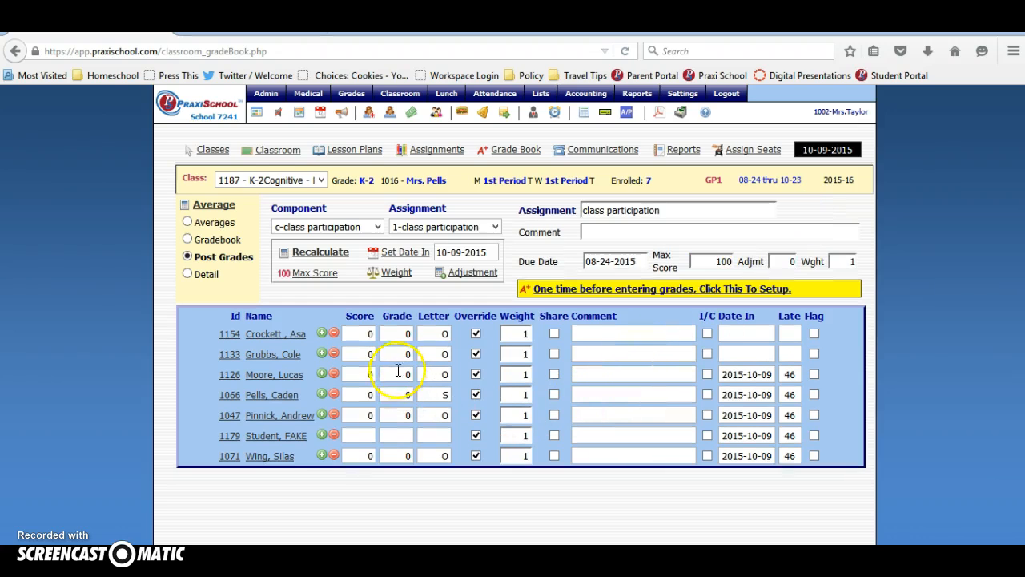
Enter a score of 100 for the first student and clear that row's existing grade and letter
left_click(389, 335)
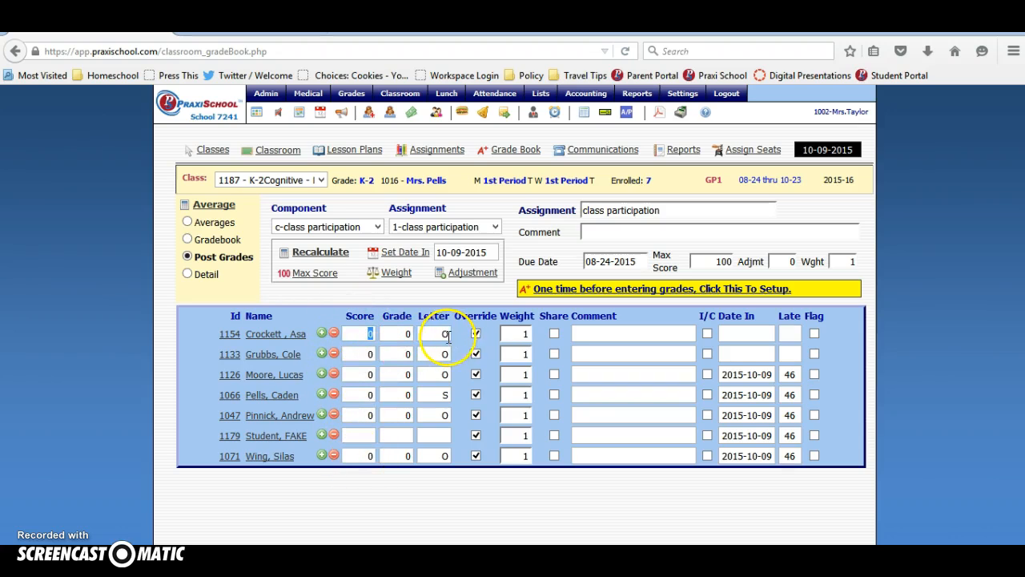
type("100")
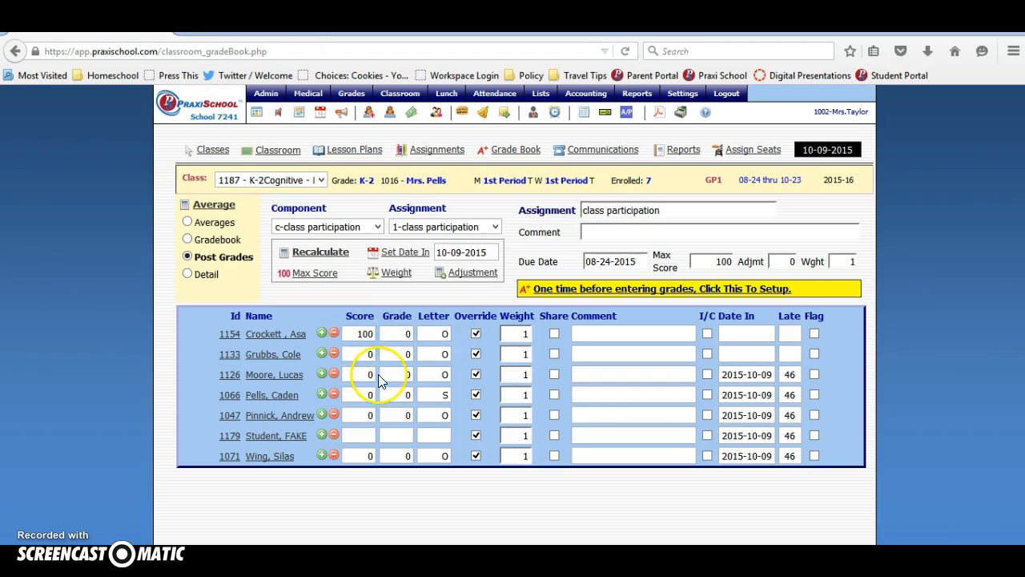
left_click(368, 335)
left_click_drag(357, 334, 459, 338)
key("BackSpace")
left_click(409, 333)
key("BackSpace")
key("BackSpace")
left_click(360, 334)
type("100")
left_click(431, 337)
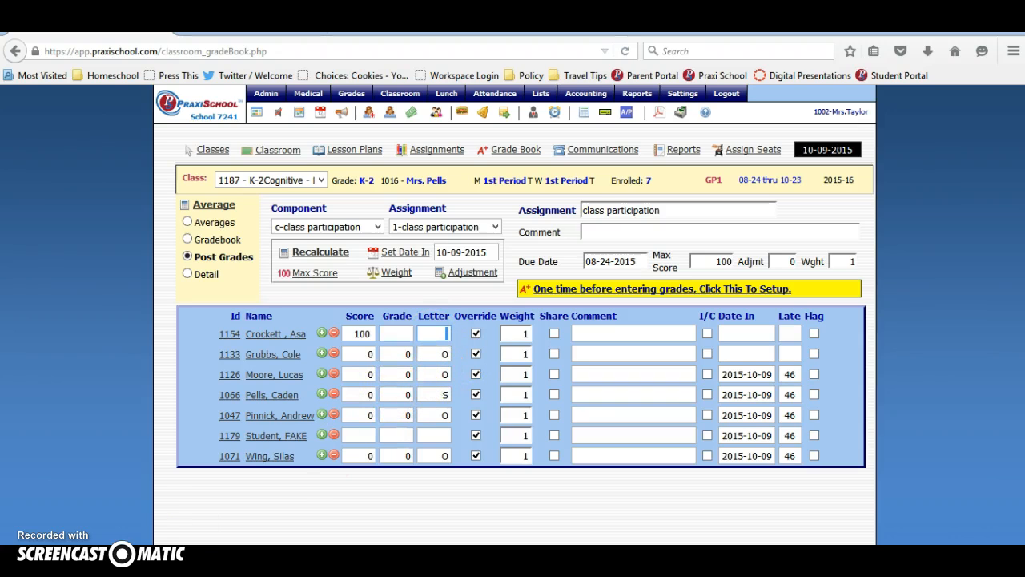
key("super")
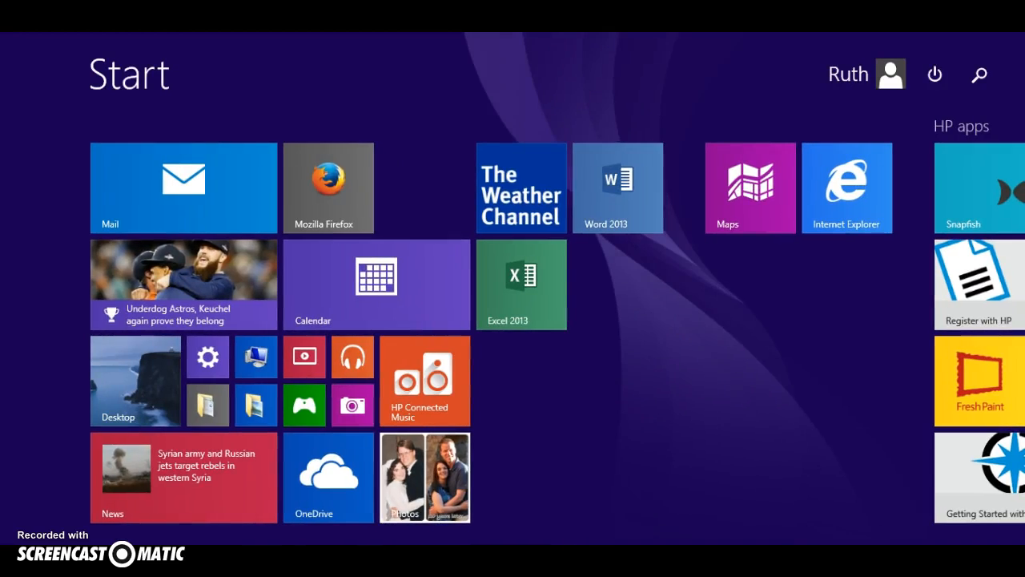
key("super")
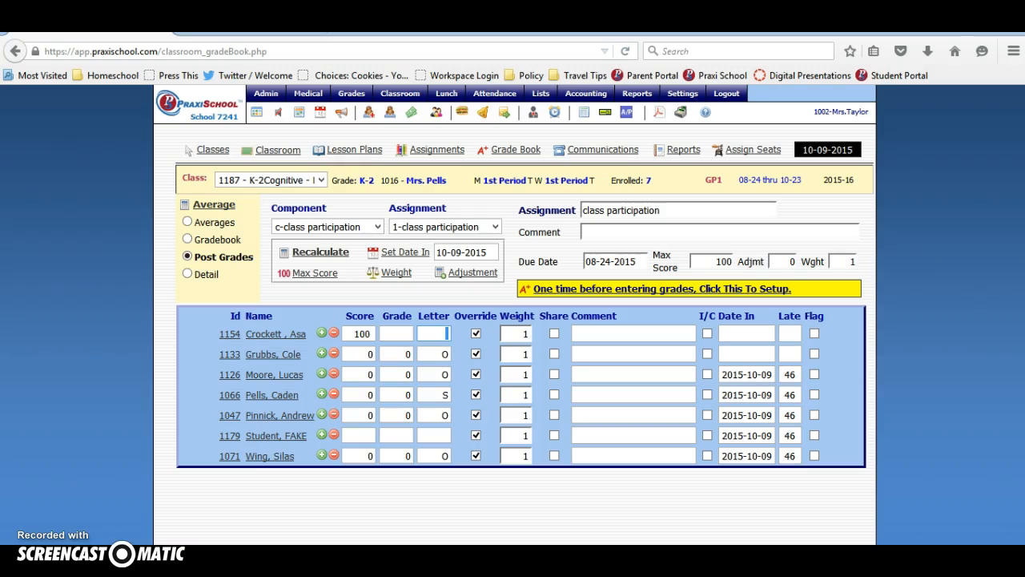
left_click(98, 439)
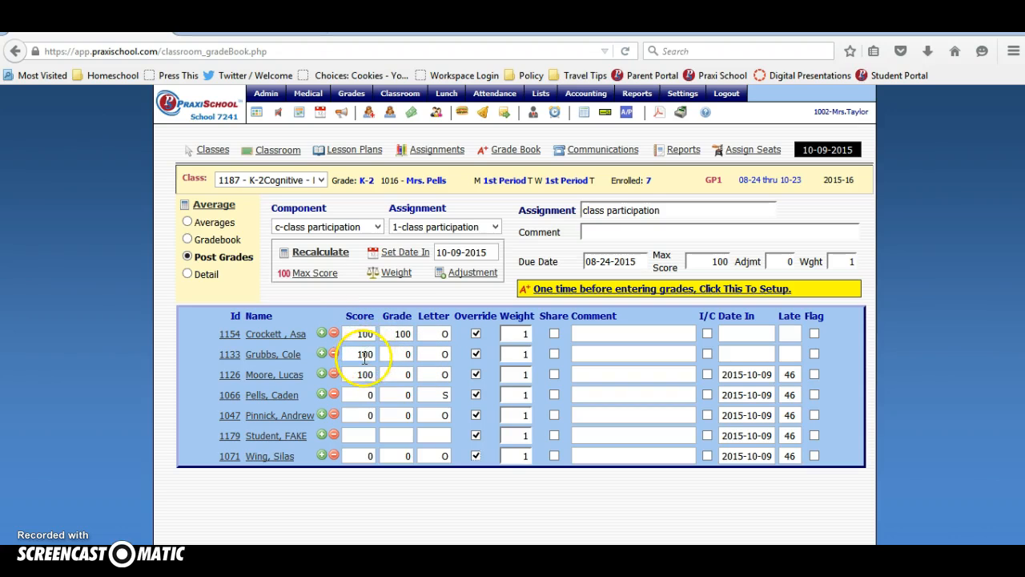
Turn off Override for every student in the assignment's grade list
left_click(474, 335)
left_click(475, 354)
left_click(474, 374)
left_click(475, 415)
left_click(472, 437)
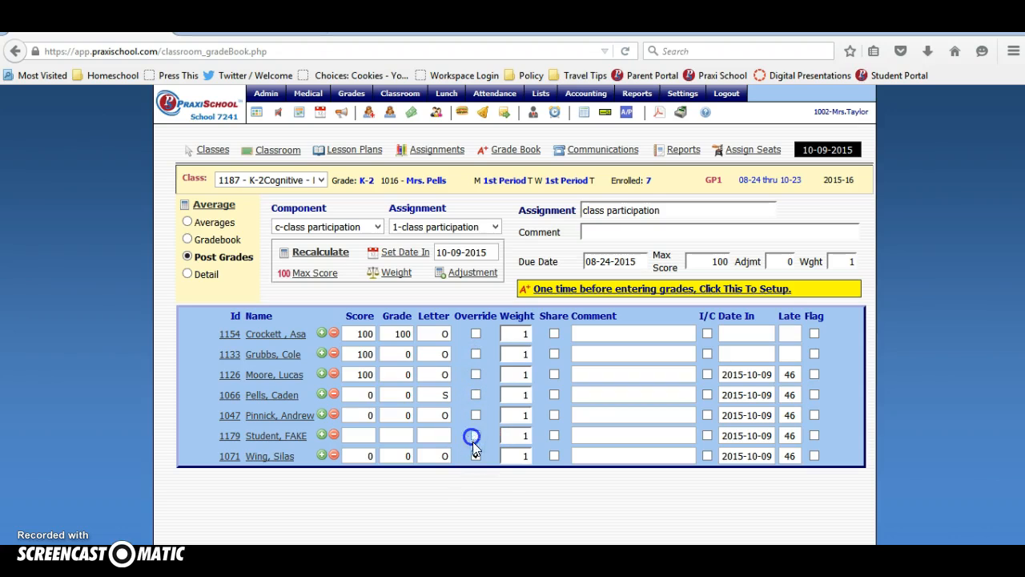
left_click(475, 455)
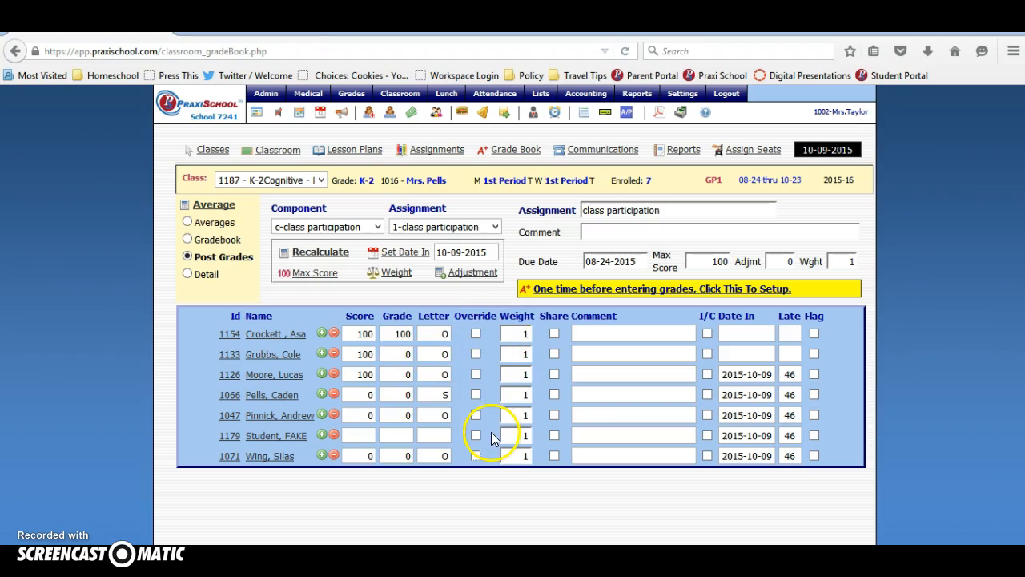
Clear the second student's score and re-enter 100 as the first student's score
left_click_drag(356, 334, 383, 334)
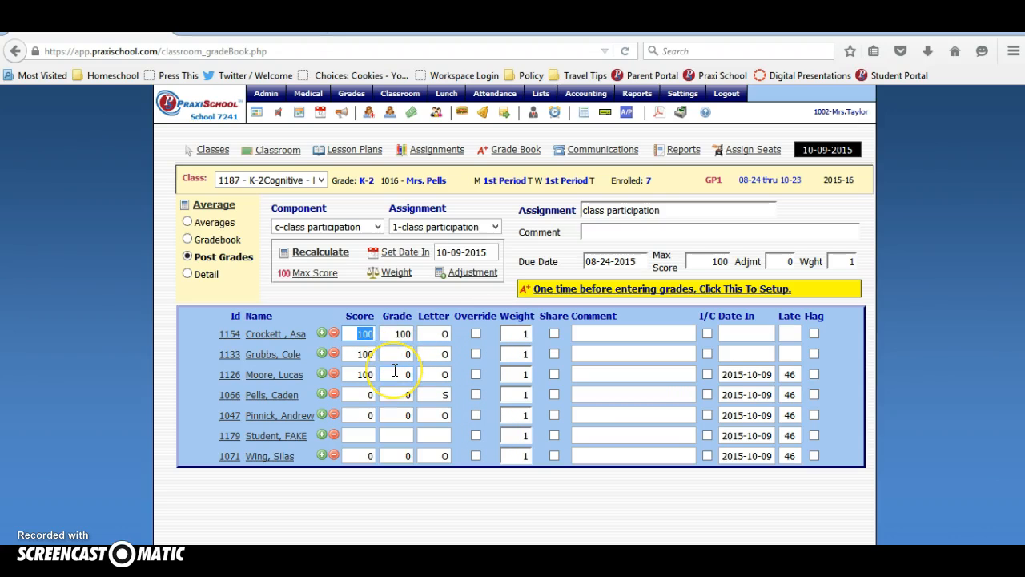
double_click(364, 354)
key("BackSpace")
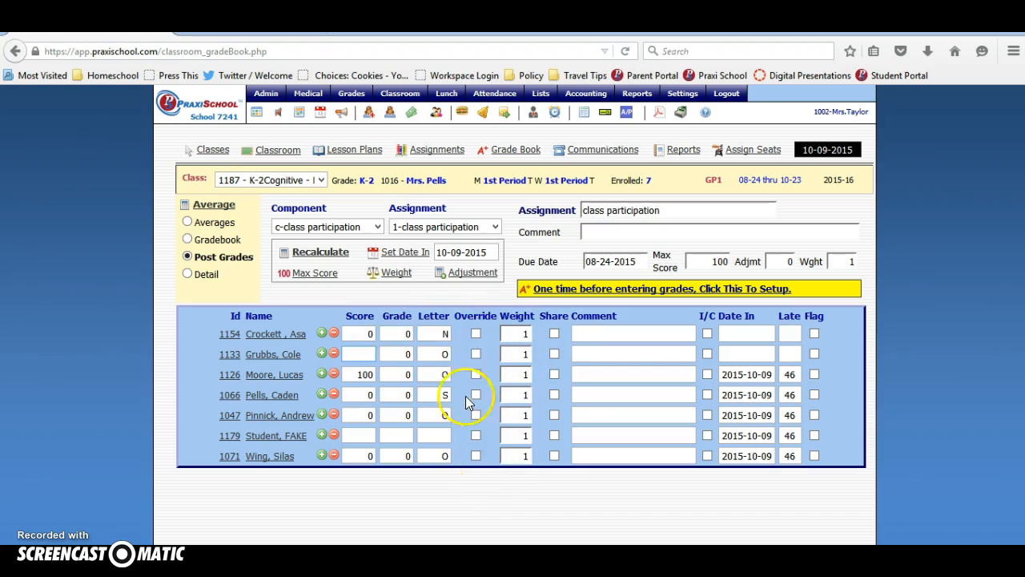
left_click(366, 334)
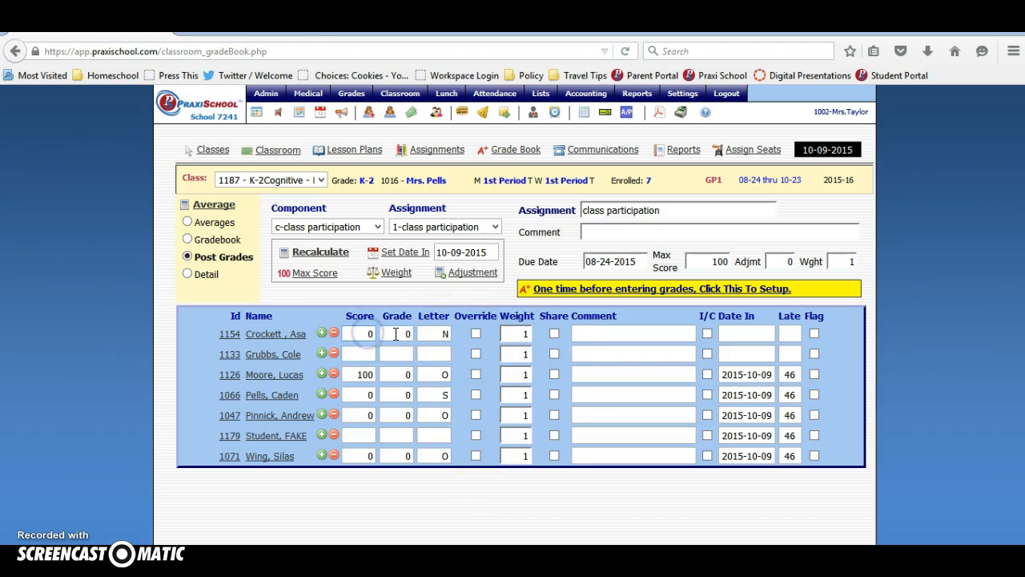
key("Delete")
double_click(369, 336)
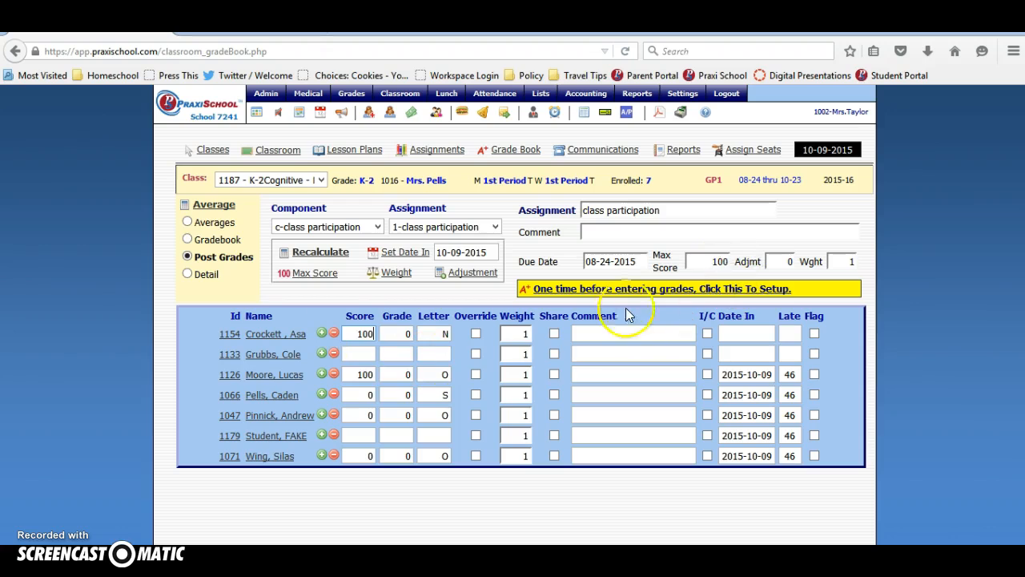
left_click(363, 354)
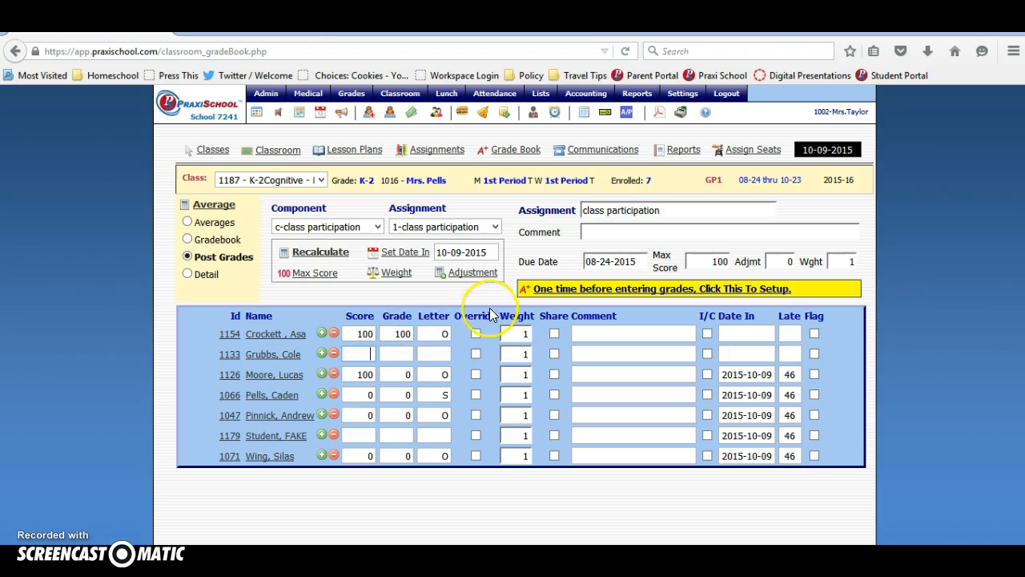
Set the second and third students' scores to 100
left_click(367, 354)
key("Tab")
left_click(362, 374)
type("100")
key("Return")
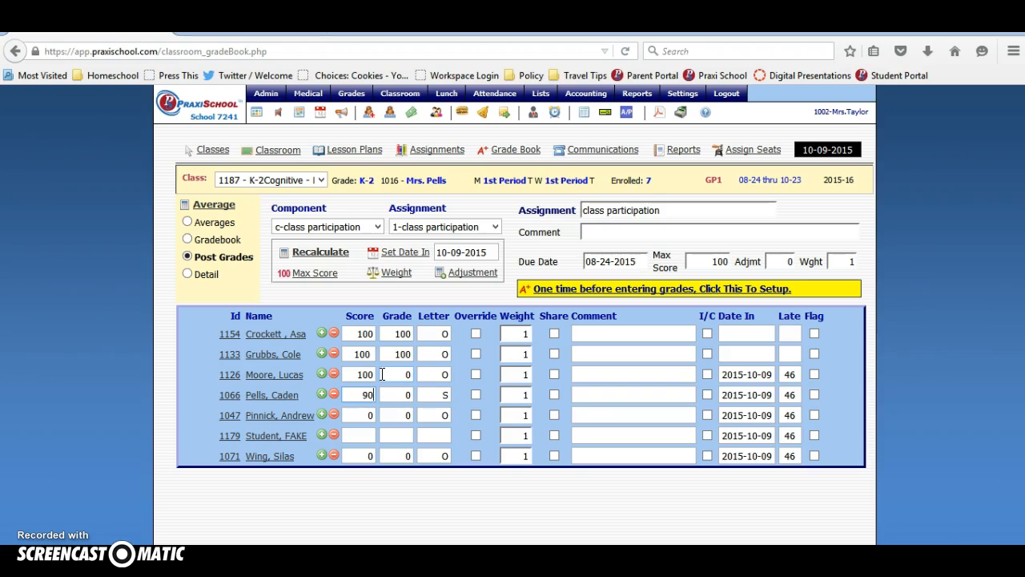
Try a score of 90 for the fourth student
key("Tab")
left_click(376, 395)
left_click(362, 395)
left_click(370, 394)
left_click(367, 395)
left_click(362, 395)
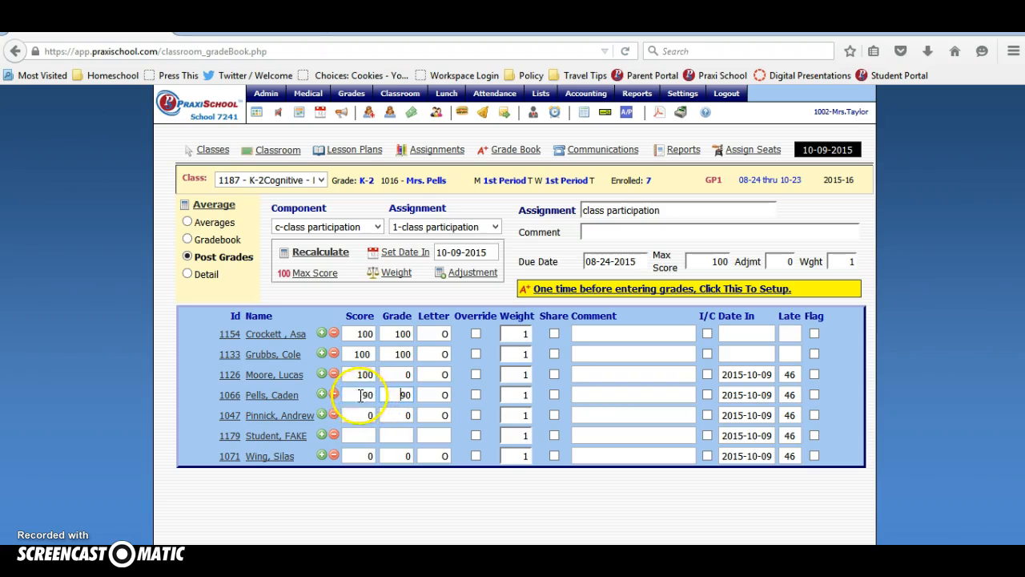
Replace the fourth student's score with 89 to check the letter grade it gives
left_click_drag(357, 395, 385, 394)
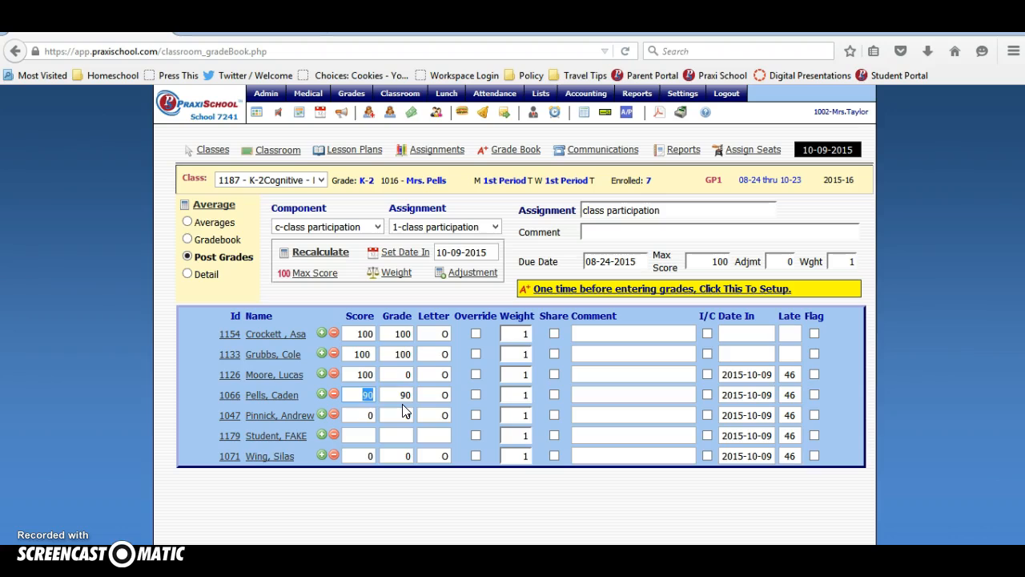
key("Tab")
left_click_drag(365, 394, 383, 395)
key("Tab")
left_click_drag(363, 395, 394, 398)
key("Tab")
left_click(469, 410)
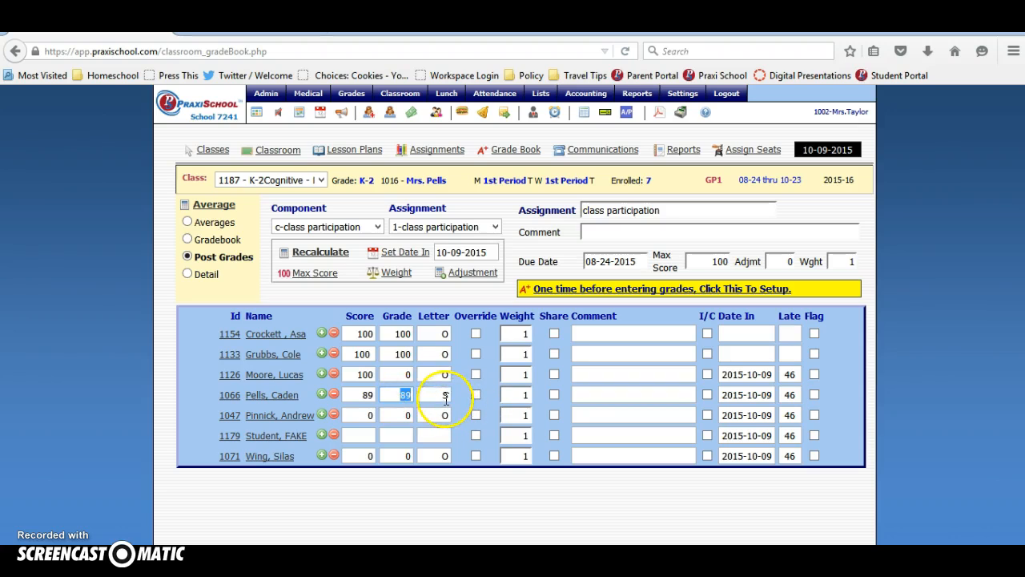
Clear the fourth student's score
left_click_drag(361, 395, 402, 399)
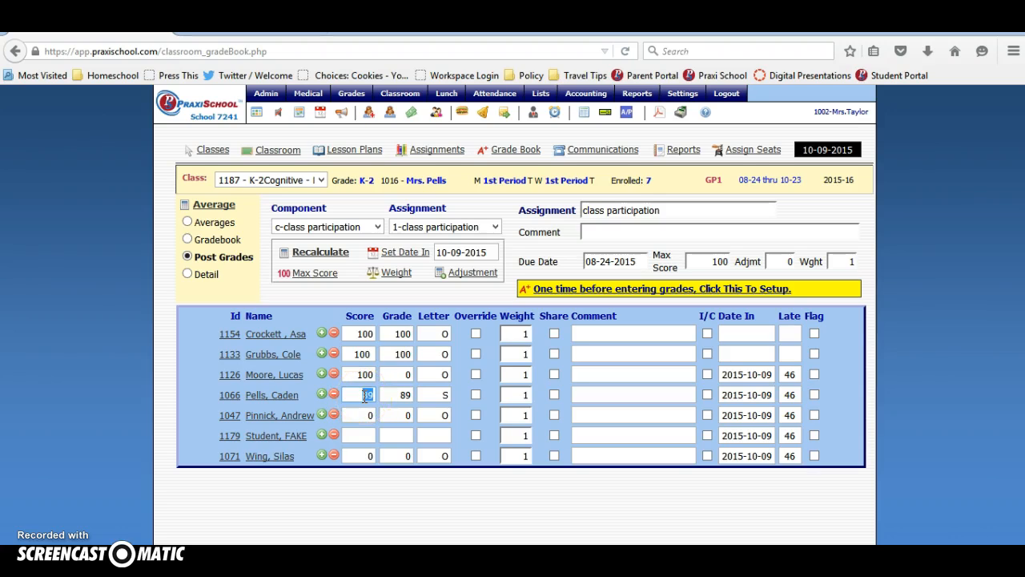
key("BackSpace")
left_click(396, 394)
Set the scores of the fifth student and the last student in the list to 100
left_click(366, 413)
type("0")
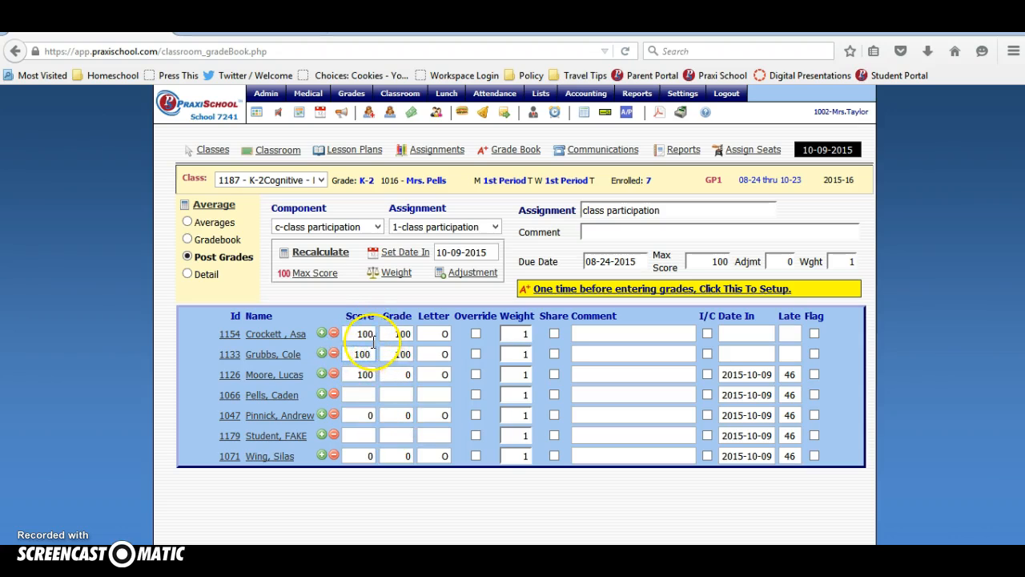
right_click(363, 416)
left_click_drag(362, 416, 378, 416)
type("100")
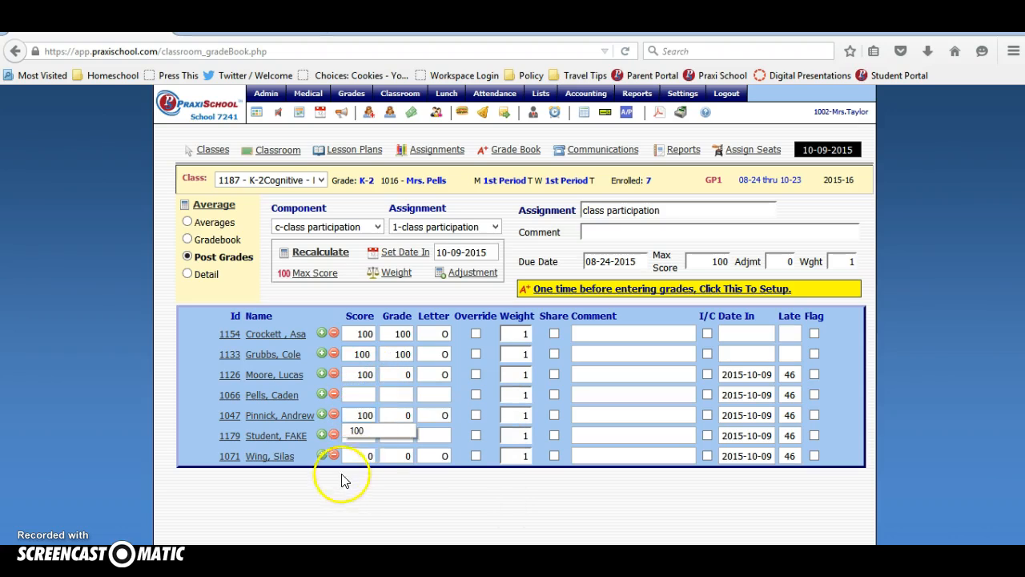
left_click(357, 451)
left_click(360, 437)
left_click(365, 458)
type("100")
left_click(357, 435)
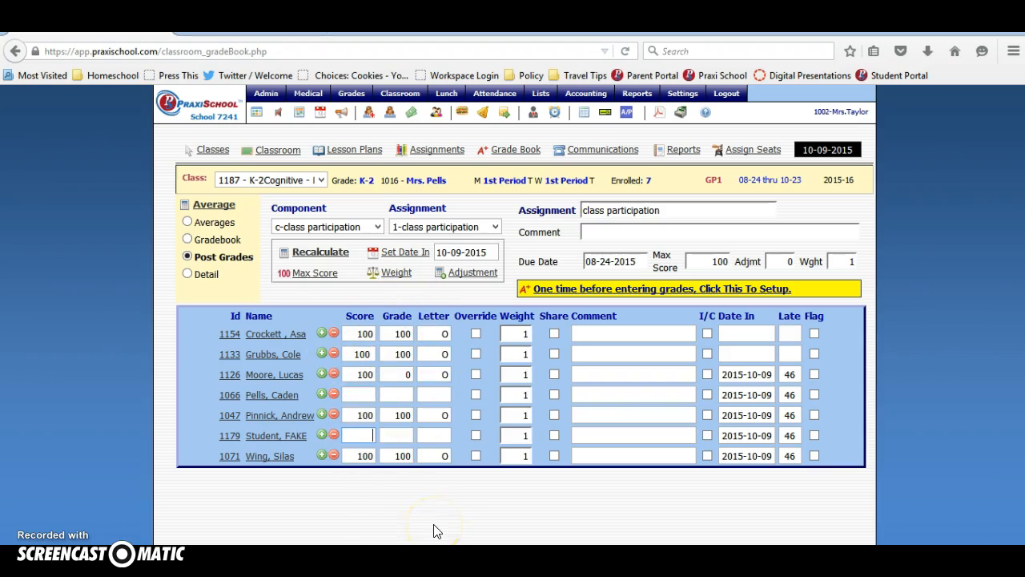
Try a score of 75, followed by 70, for the fake student
left_click(355, 434)
type("75")
key("Tab")
key("BackSpace")
type("0")
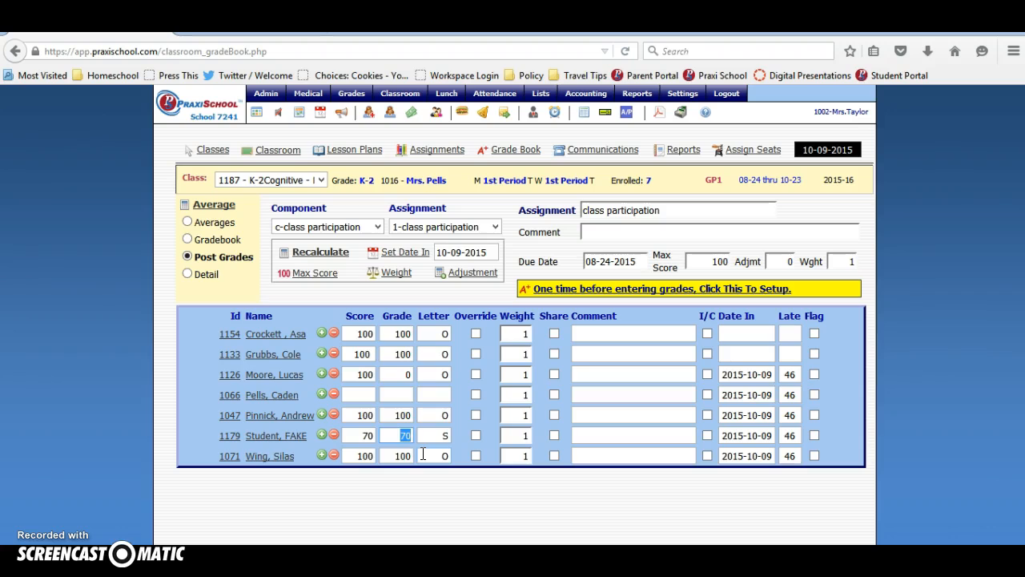
Change the fake student's score to 69 to check the letter grade it gives
left_click(366, 434)
type("69")
key("Tab")
left_click(369, 439)
double_click(369, 439)
left_click(427, 433)
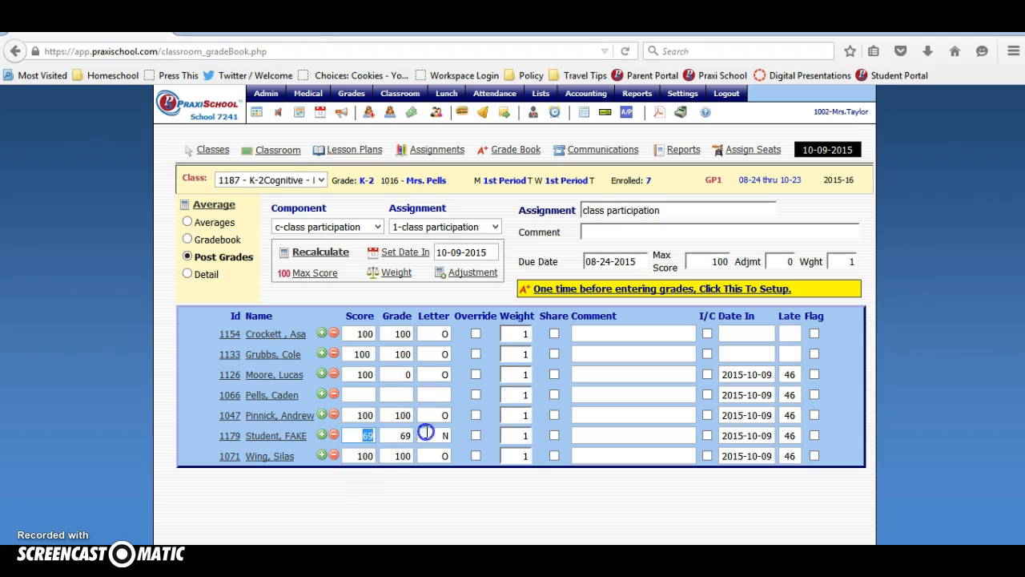
Test scores of 70, 89 and 90 for the fake student, and clear the score again
type("70")
key("Tab")
left_click_drag(362, 435, 386, 436)
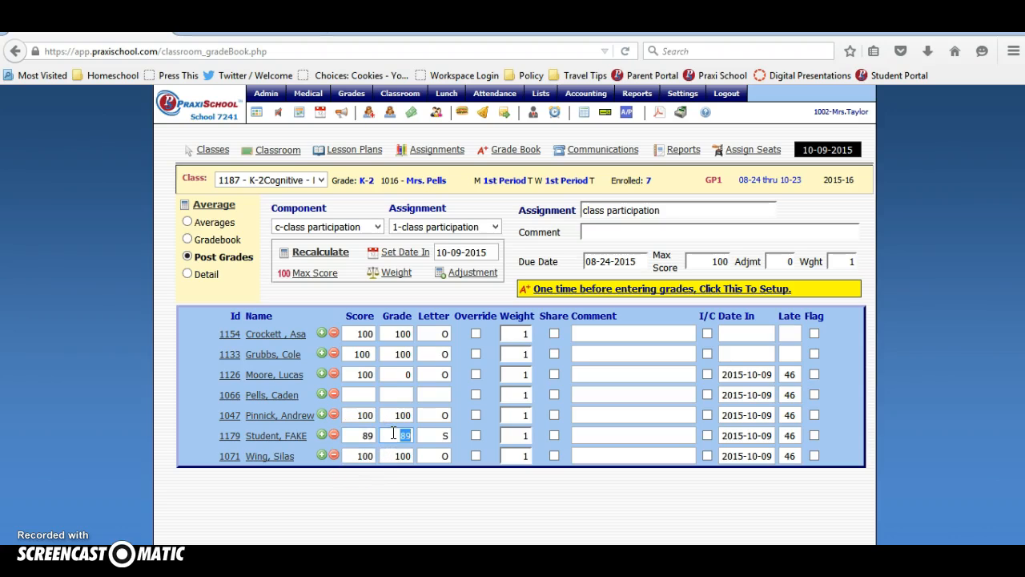
left_click(439, 434)
left_click(367, 434)
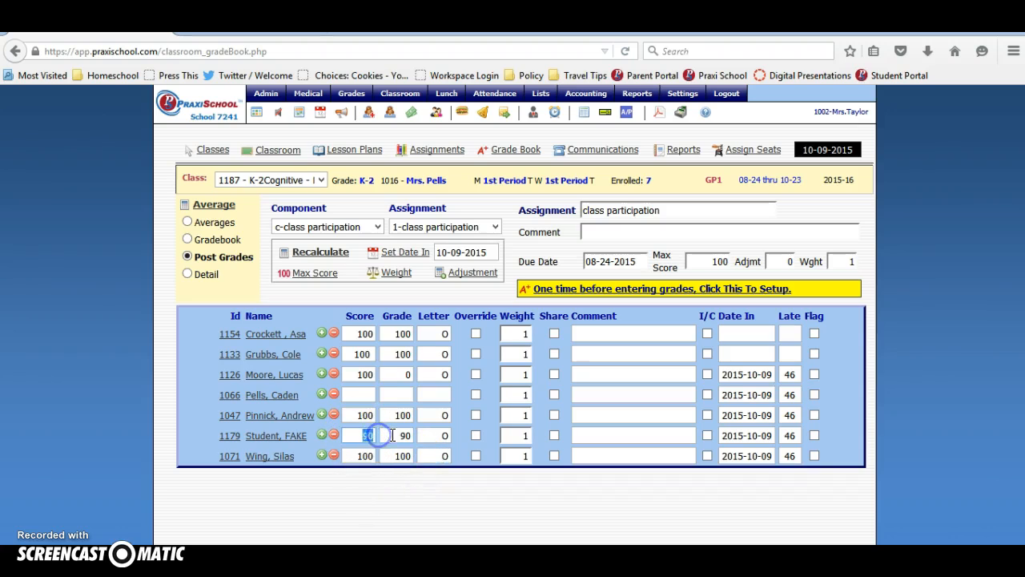
left_click(359, 415)
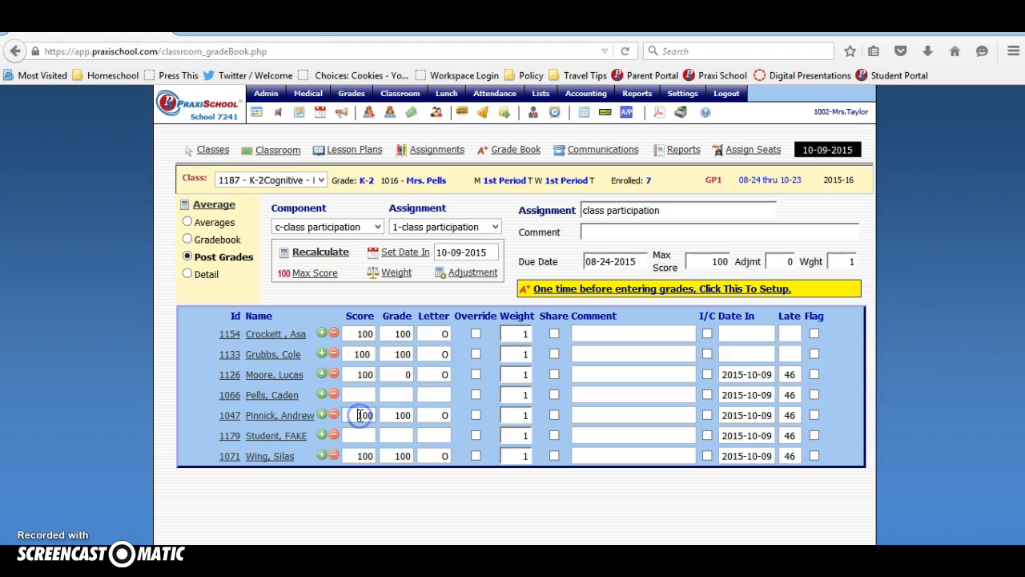